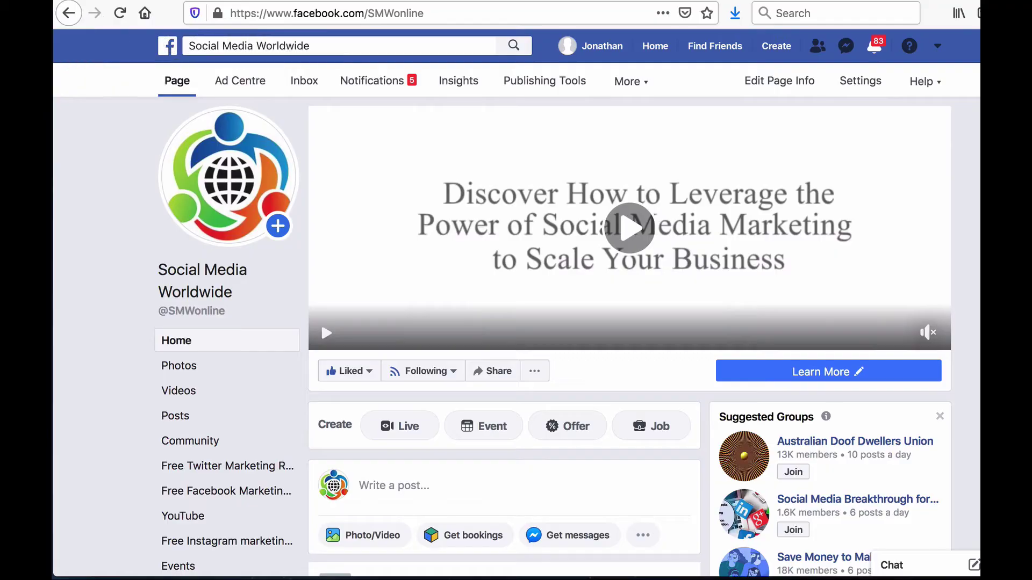
- Open Publishing Tools and review the Creator Studio Home dashboard: 21 minutes viewed, 1 scheduled post
{"action": "left_click", "coordinate": [559, 87]}
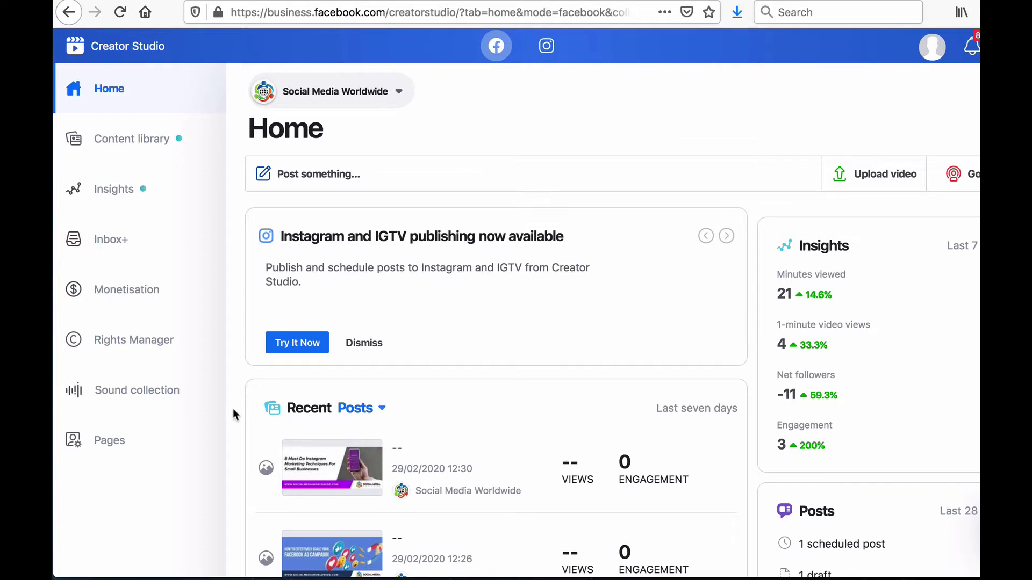
{"action": "scroll", "coordinate": [233, 414], "scroll_direction": "down", "scroll_amount": 2}
{"action": "scroll", "coordinate": [233, 414], "scroll_direction": "up", "scroll_amount": 3}
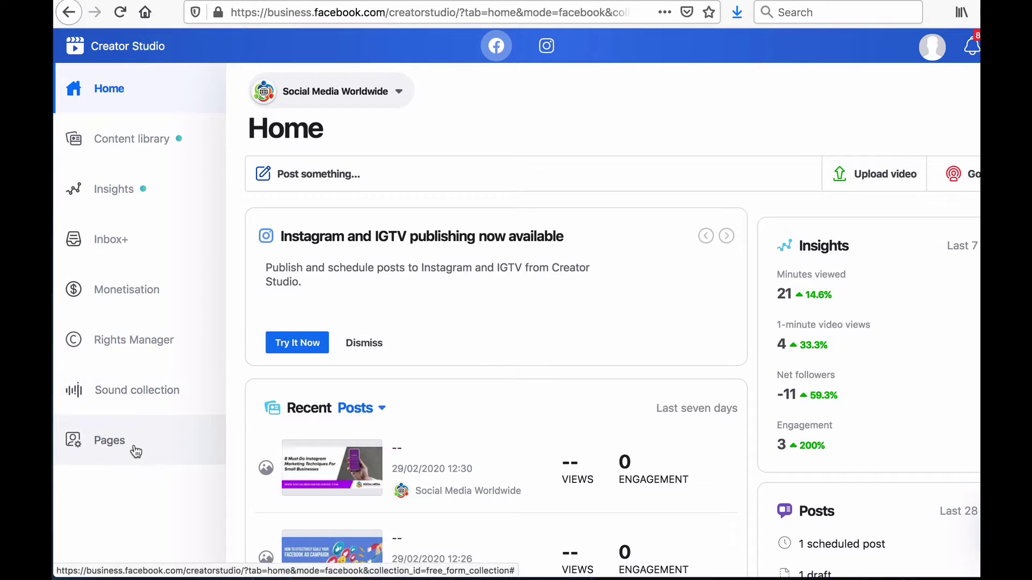
- Open the Content library Posts list and check the Post status and Filters options without changing them
{"action": "left_click", "coordinate": [128, 144]}
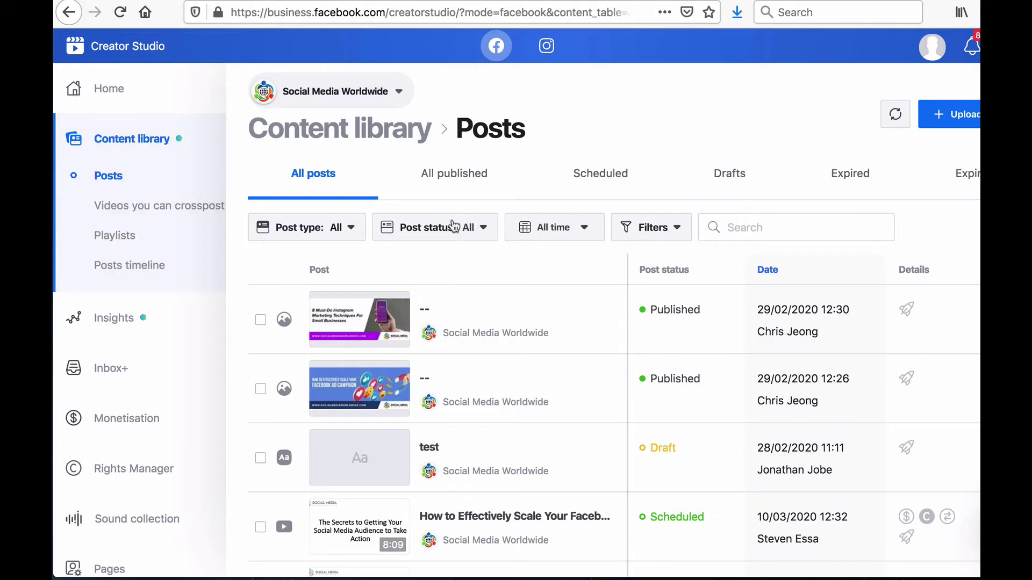
{"action": "left_click", "coordinate": [482, 232]}
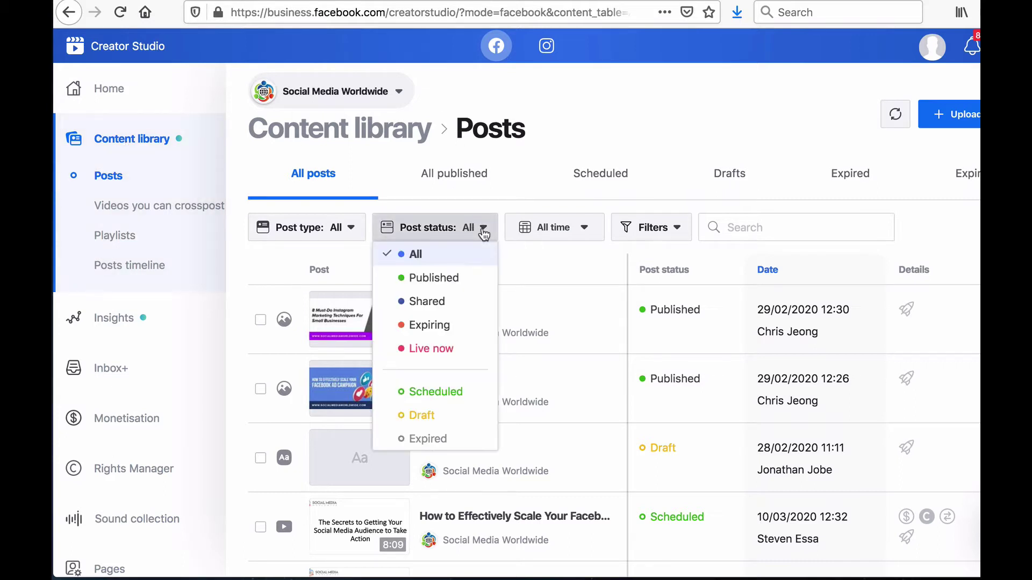
{"action": "left_click", "coordinate": [502, 208]}
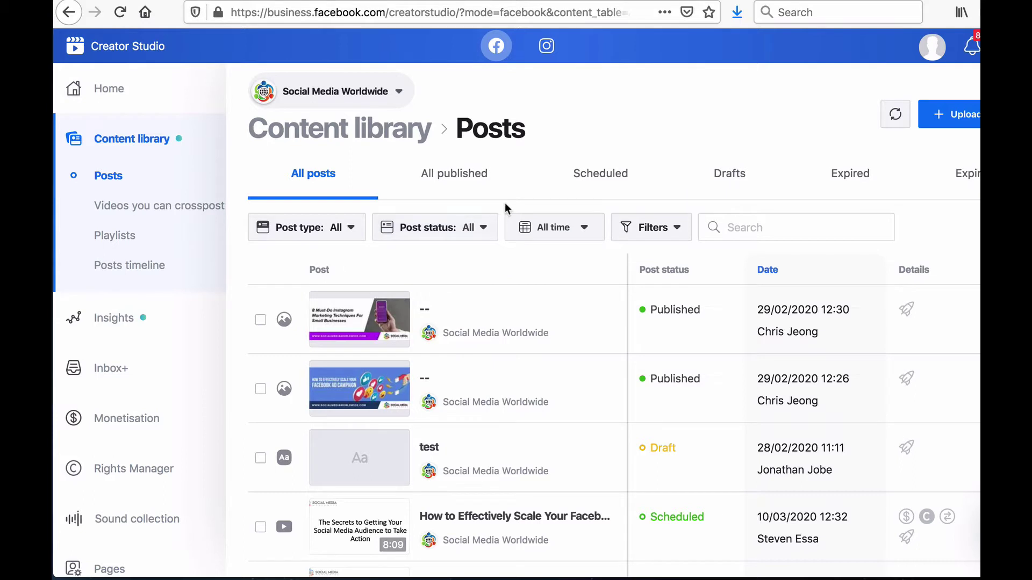
{"action": "left_click", "coordinate": [681, 232]}
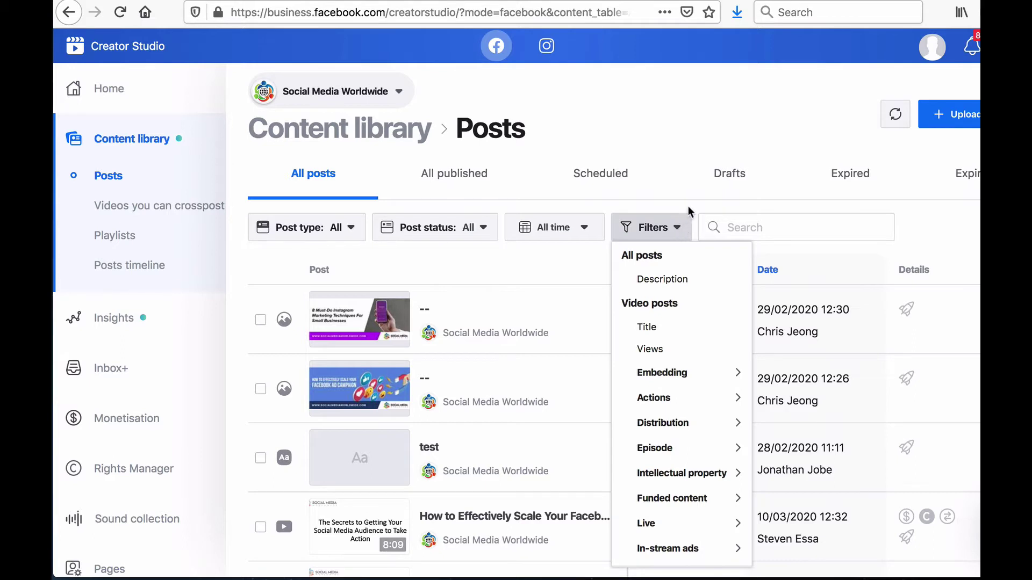
{"action": "left_click", "coordinate": [688, 210]}
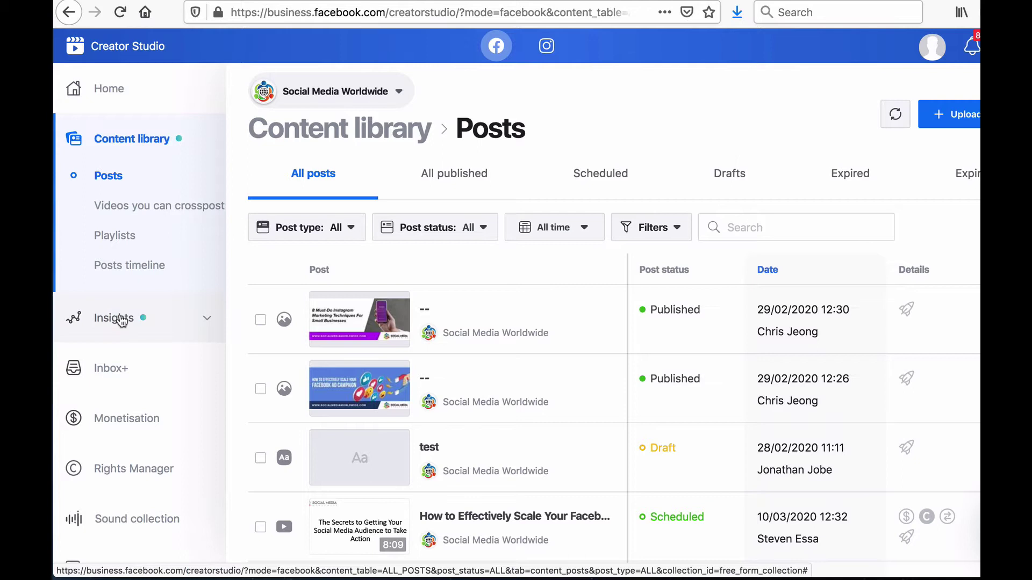
- Review the Performance insights down to the Top videos table, then move to Loyalty insights
{"action": "left_click", "coordinate": [121, 320]}
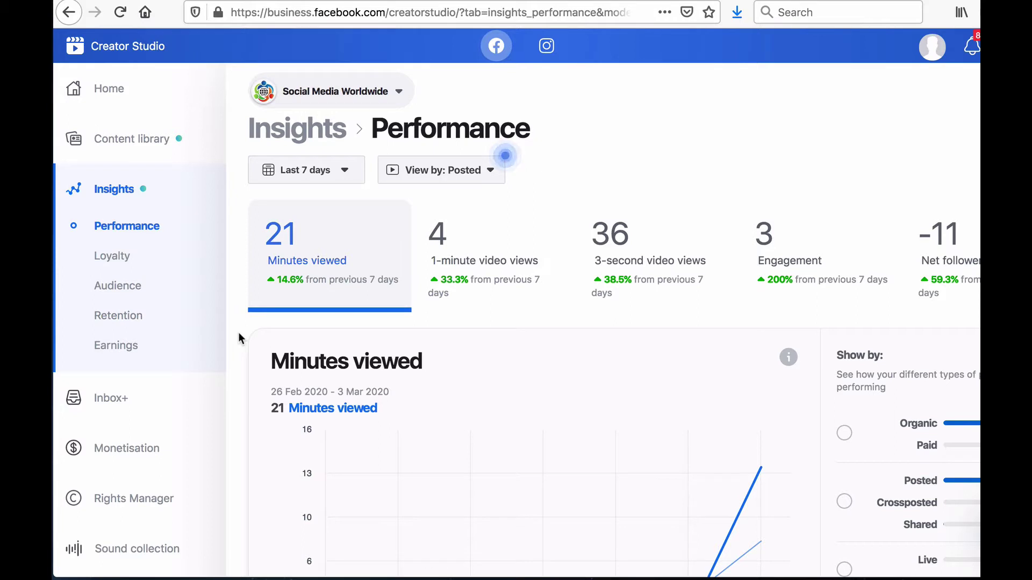
{"action": "scroll", "coordinate": [238, 338], "scroll_direction": "down", "scroll_amount": 3}
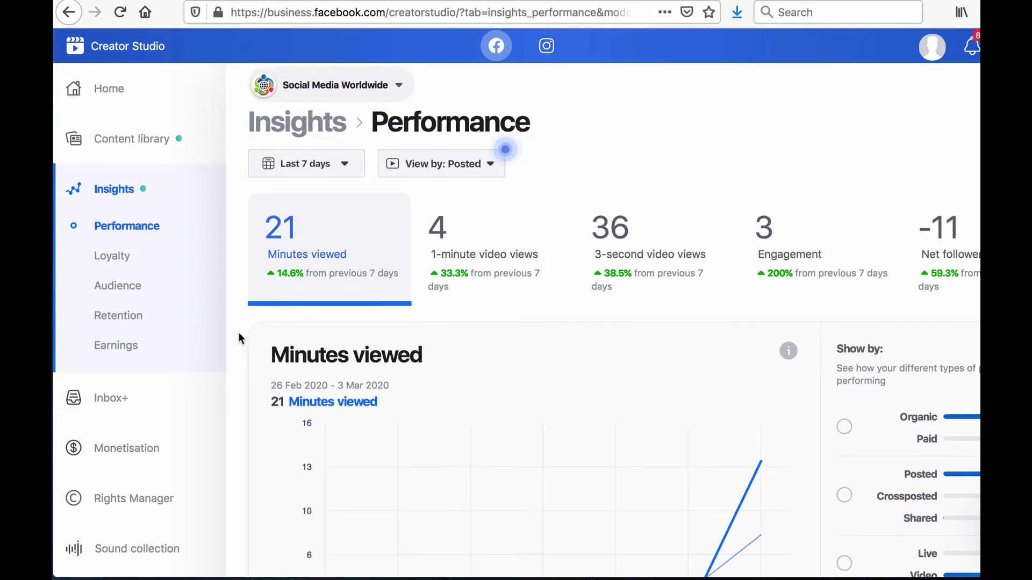
{"action": "scroll", "coordinate": [240, 336], "scroll_direction": "down", "scroll_amount": 10}
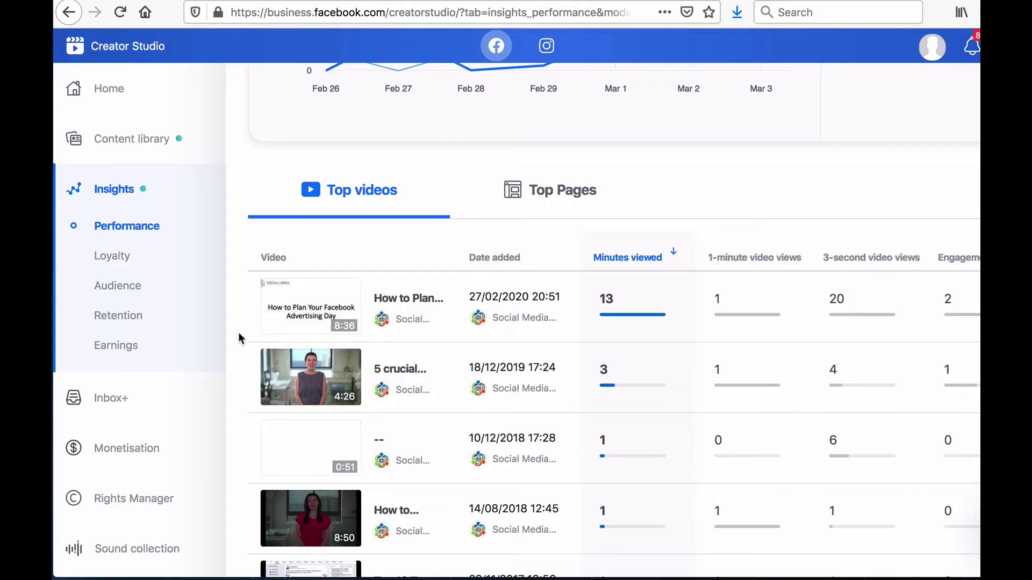
{"action": "scroll", "coordinate": [238, 338], "scroll_direction": "down", "scroll_amount": 2}
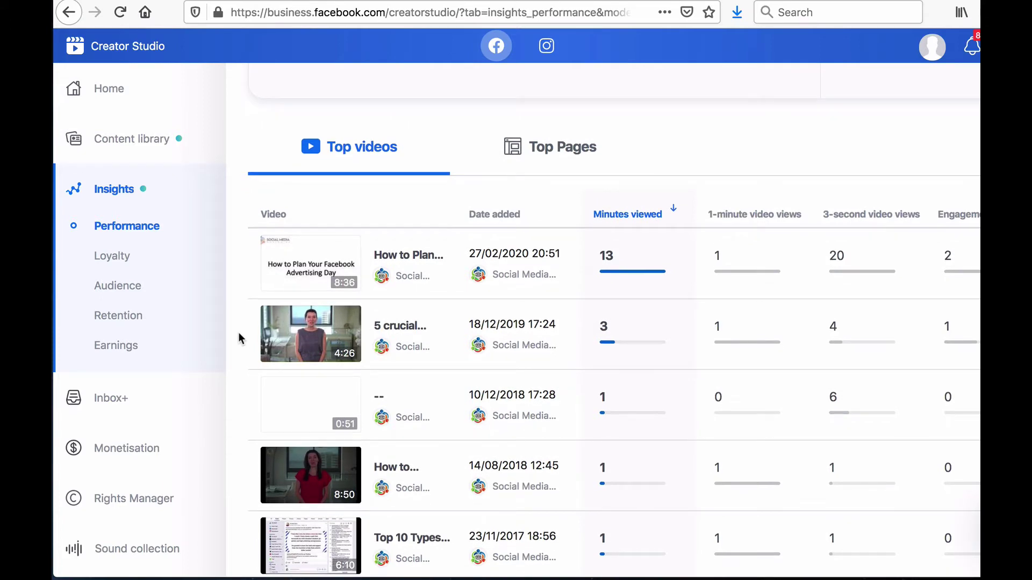
{"action": "left_click", "coordinate": [124, 260]}
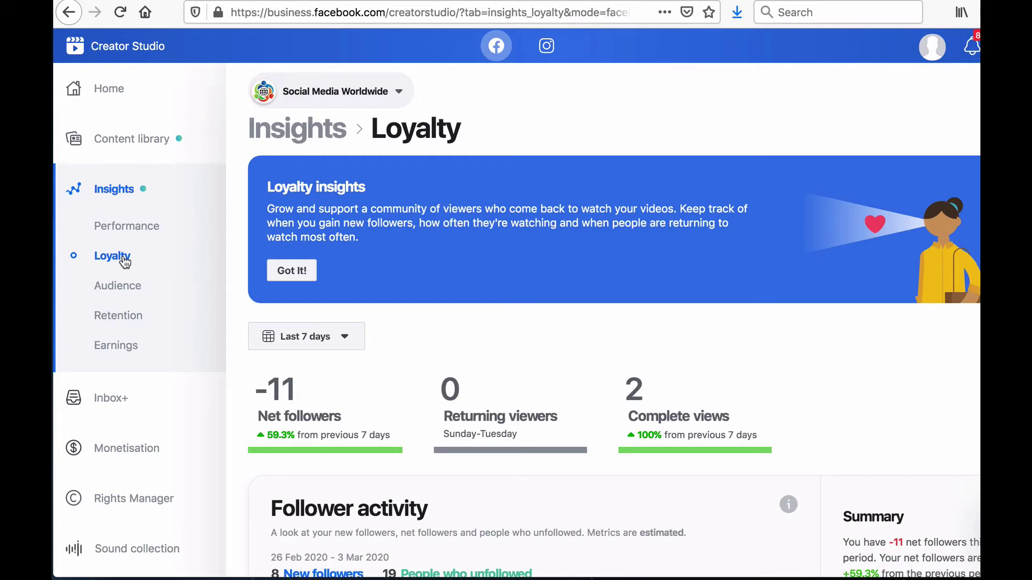
- Scroll through the Loyalty insights showing -11 net followers and 2 complete views
{"action": "scroll", "coordinate": [233, 344], "scroll_direction": "down", "scroll_amount": 2}
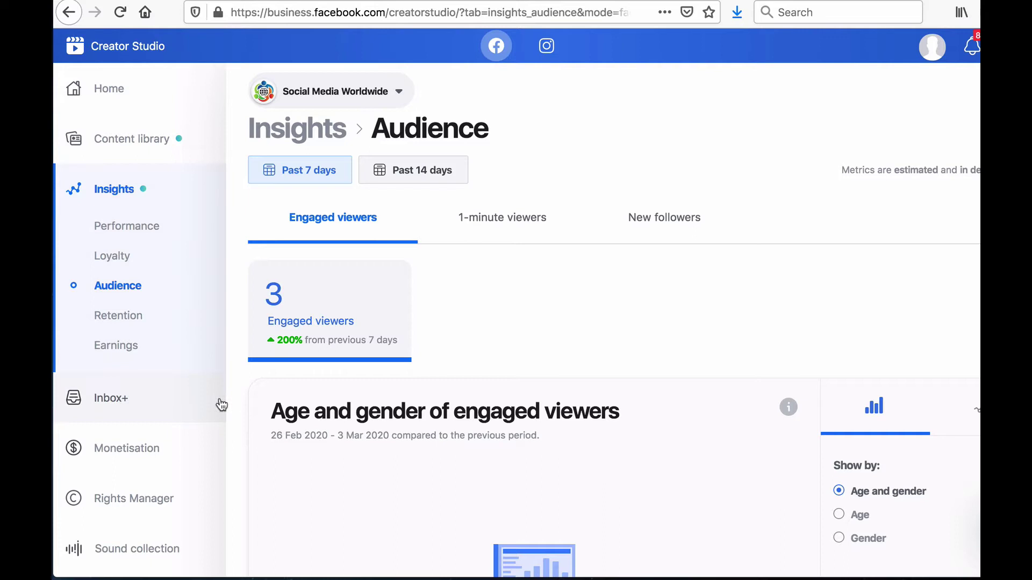
- Scroll the Audience insights down to the Top audiences section
{"action": "scroll", "coordinate": [229, 400], "scroll_direction": "down", "scroll_amount": 4}
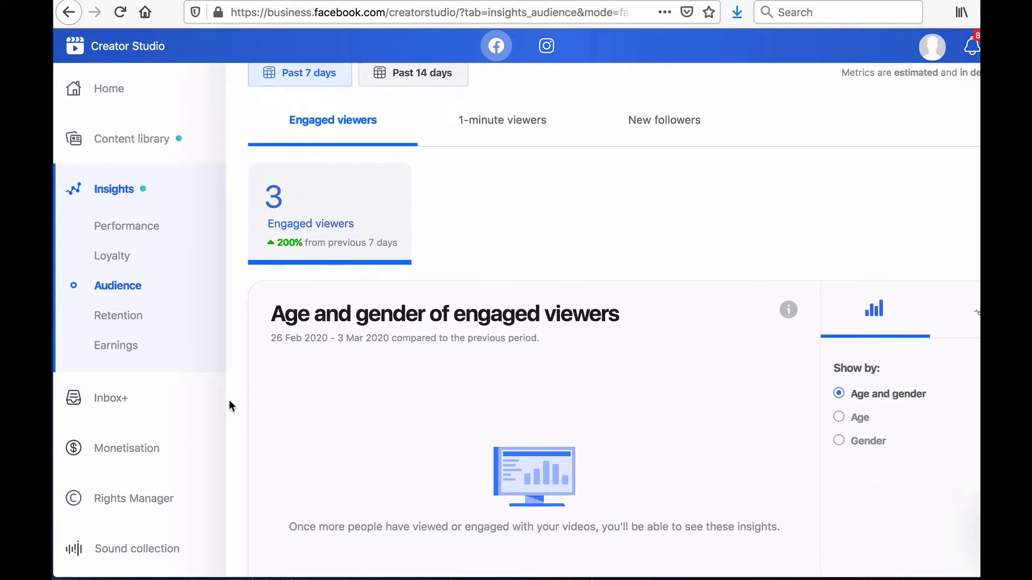
{"action": "scroll", "coordinate": [228, 400], "scroll_direction": "down", "scroll_amount": 7}
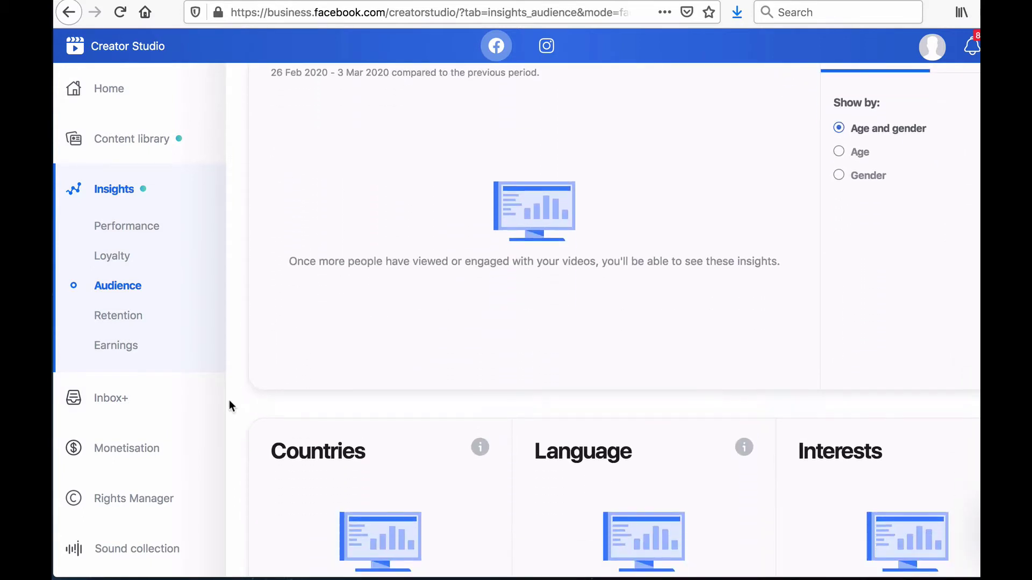
{"action": "scroll", "coordinate": [229, 400], "scroll_direction": "down", "scroll_amount": 4}
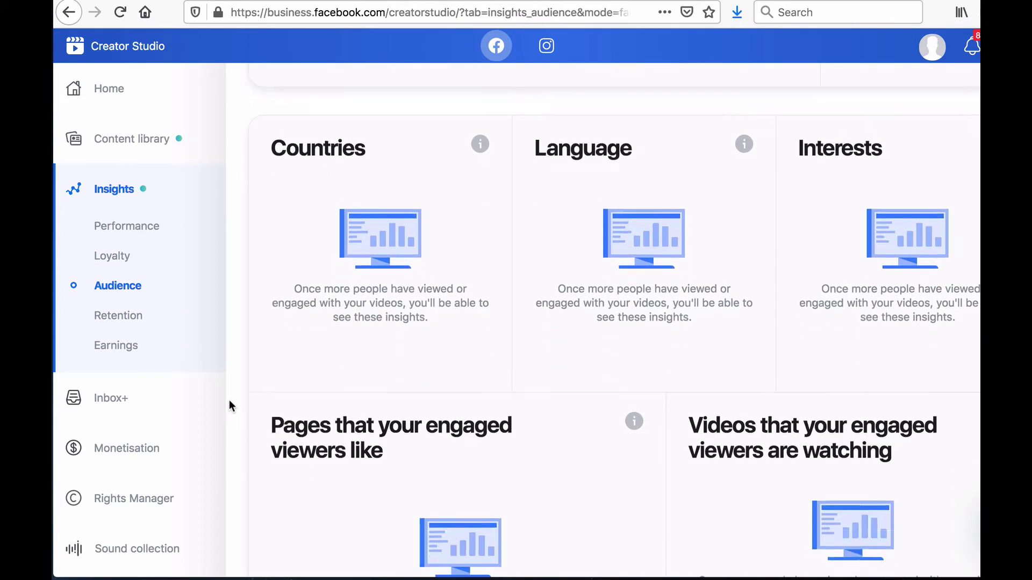
{"action": "scroll", "coordinate": [229, 400], "scroll_direction": "down", "scroll_amount": 6}
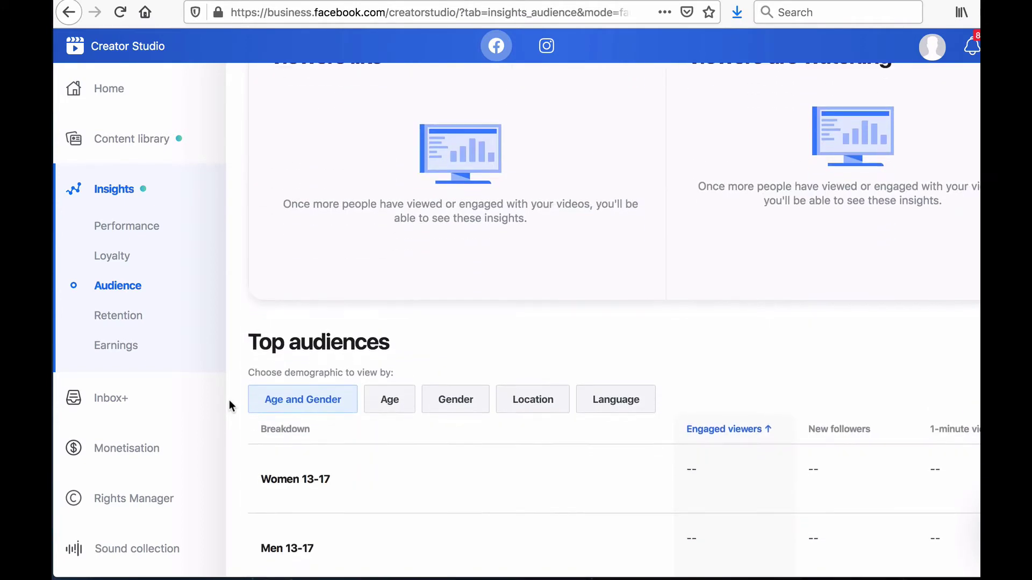
{"action": "scroll", "coordinate": [229, 405], "scroll_direction": "down", "scroll_amount": 7}
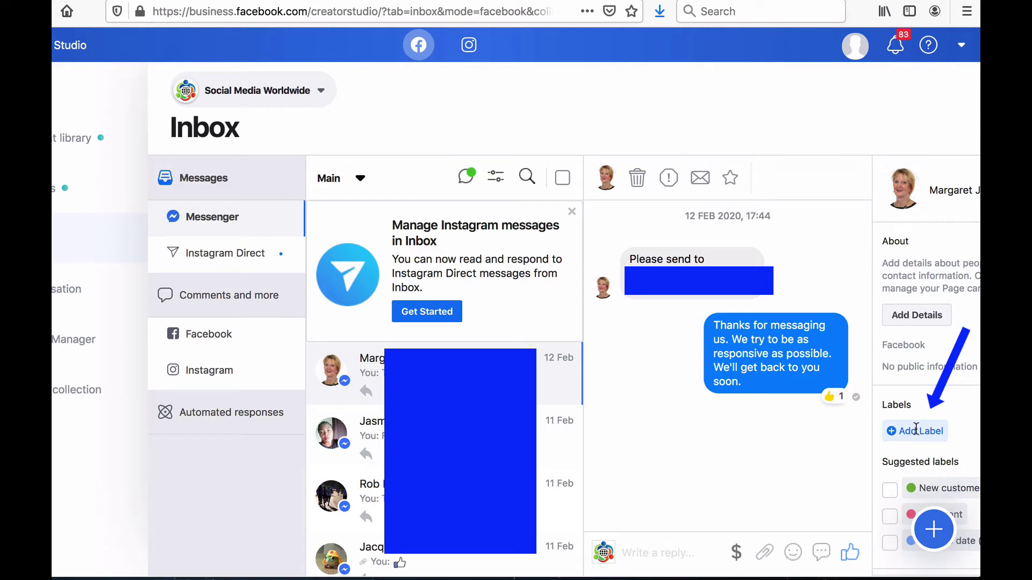
- Start adding a label to the Messenger contact from the conversation's details panel
{"action": "left_click", "coordinate": [916, 430]}
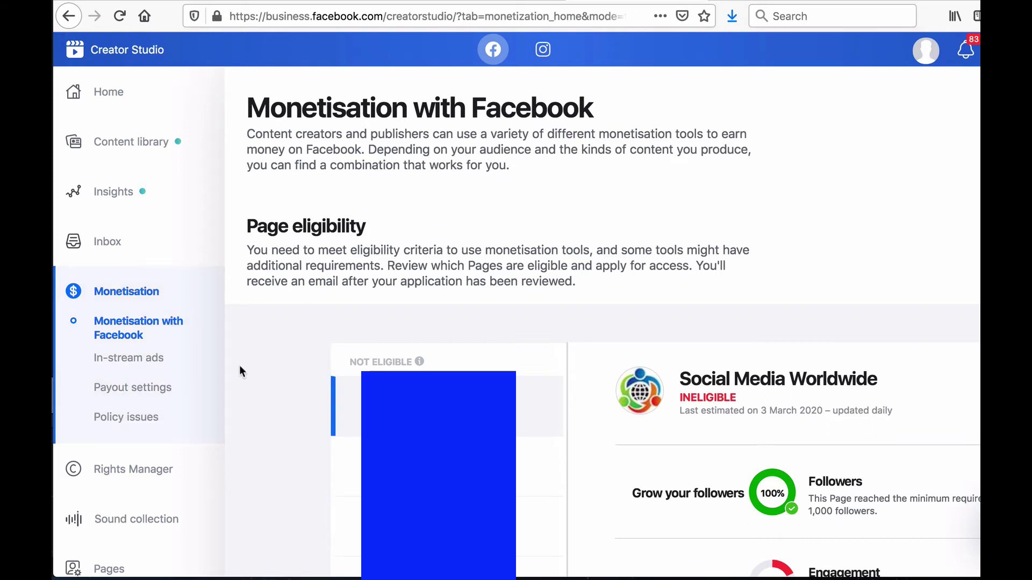
- Scroll through the monetisation eligibility criteria for the Ineligible Social Media Worldwide page
{"action": "scroll", "coordinate": [239, 368], "scroll_direction": "down", "scroll_amount": 2}
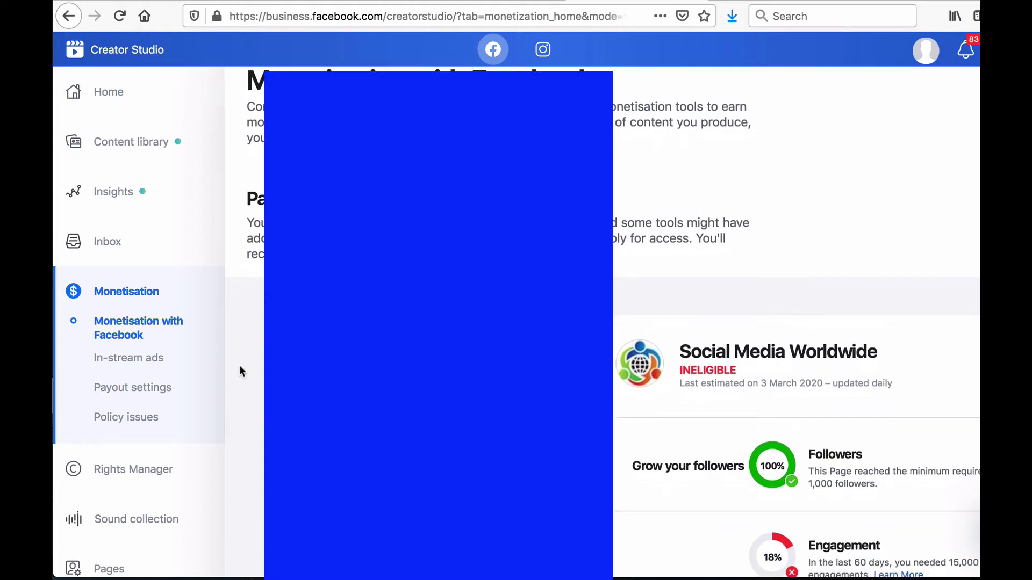
{"action": "scroll", "coordinate": [240, 366], "scroll_direction": "down", "scroll_amount": 2}
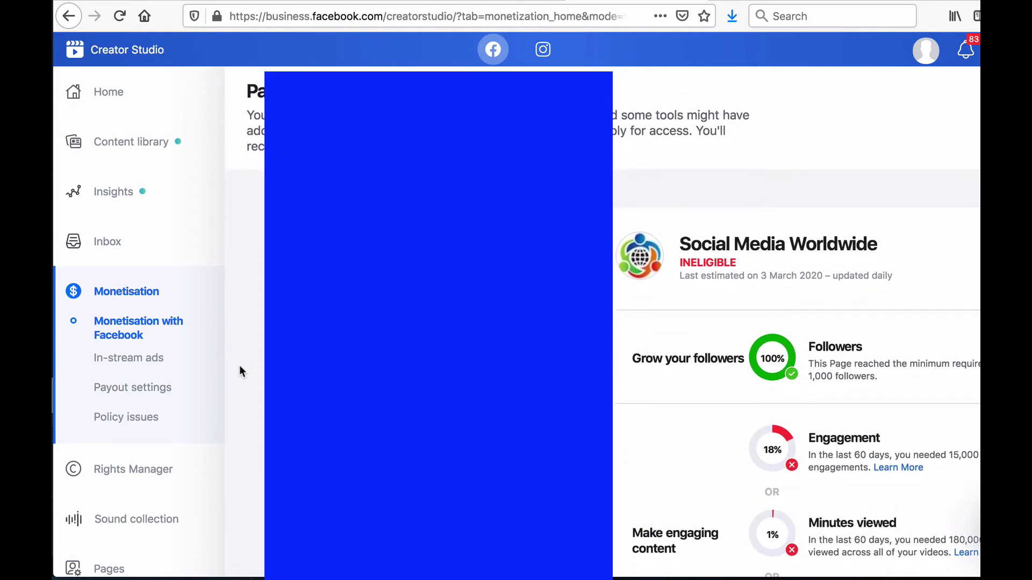
{"action": "scroll", "coordinate": [240, 366], "scroll_direction": "down", "scroll_amount": 4}
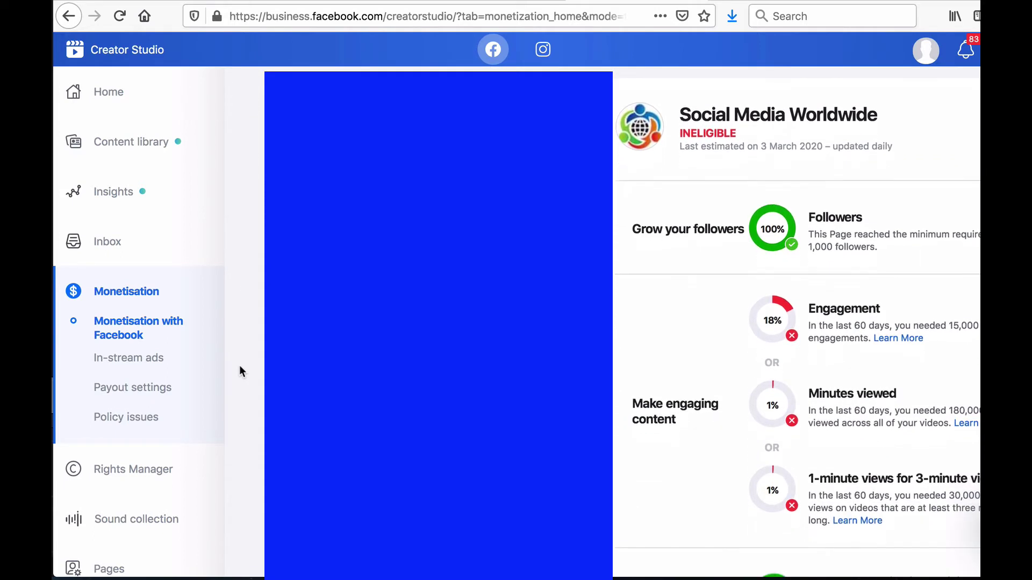
{"action": "scroll", "coordinate": [240, 367], "scroll_direction": "down", "scroll_amount": 8}
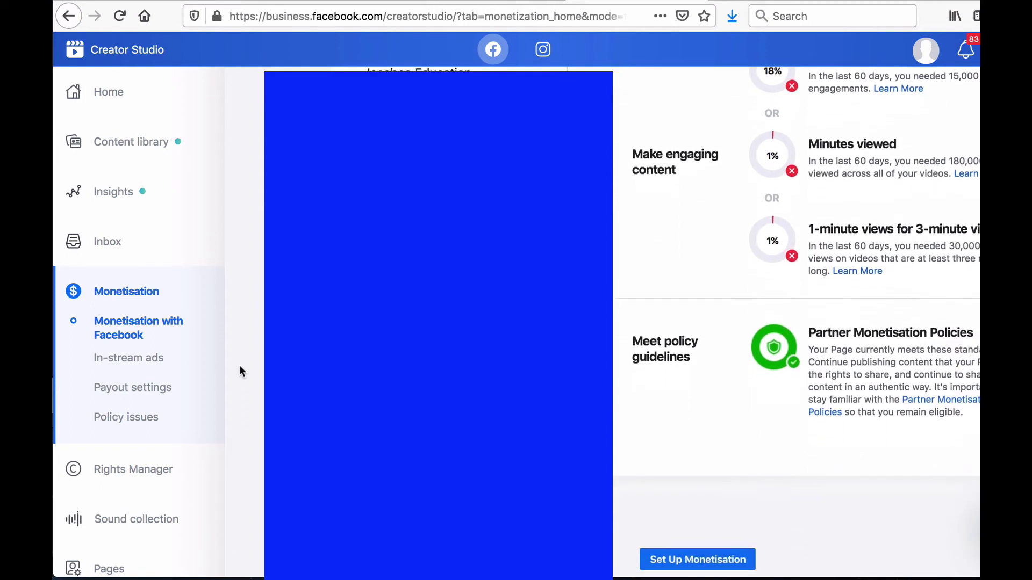
{"action": "scroll", "coordinate": [240, 367], "scroll_direction": "down", "scroll_amount": 5}
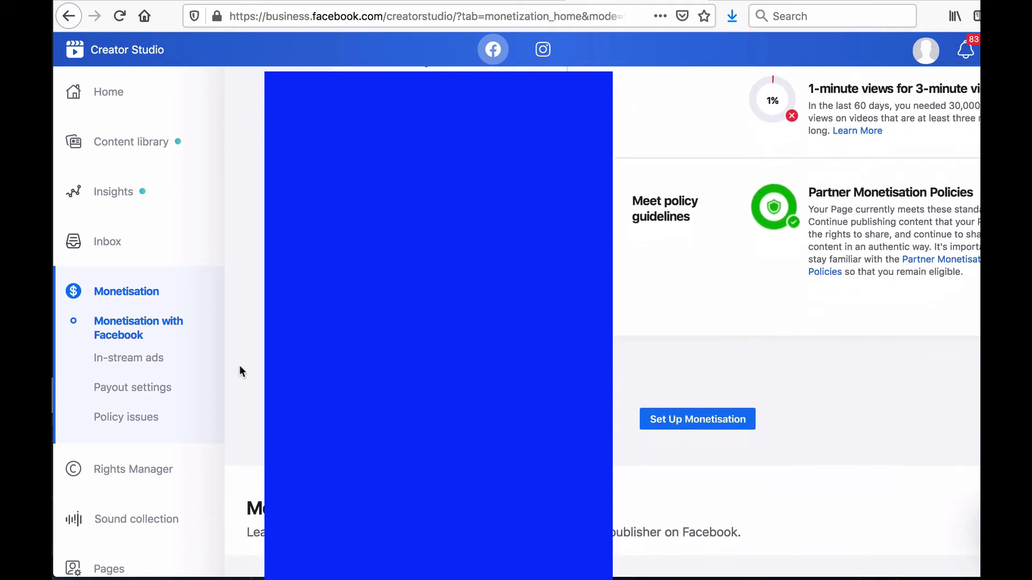
{"action": "scroll", "coordinate": [240, 367], "scroll_direction": "down", "scroll_amount": 6}
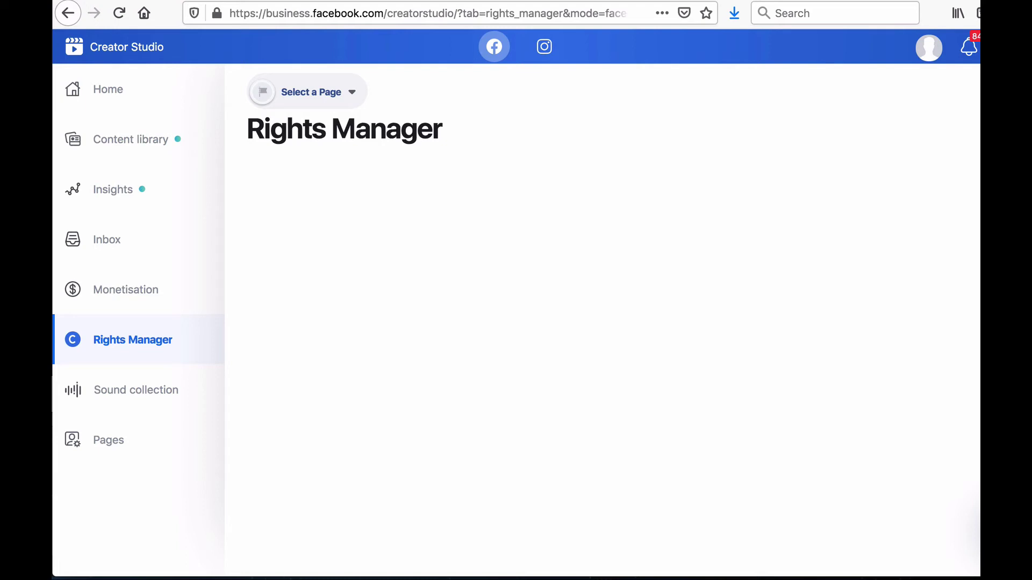
- Open the Sound collection listing 6,703 music tracks
{"action": "left_click", "coordinate": [151, 396]}
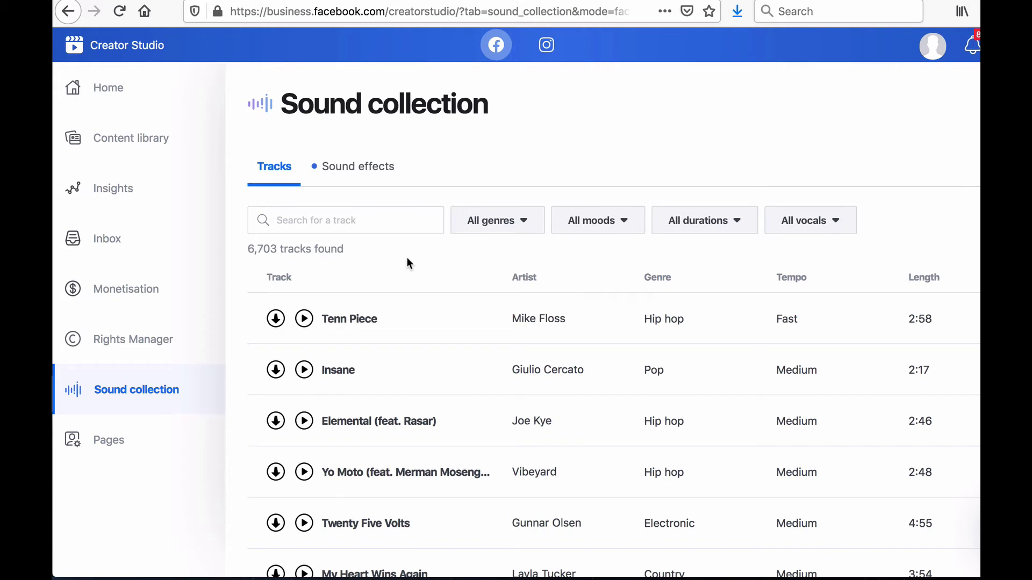
- Check the All genres, All moods, All durations and All vocals filter options without changing them
{"action": "left_click", "coordinate": [525, 226]}
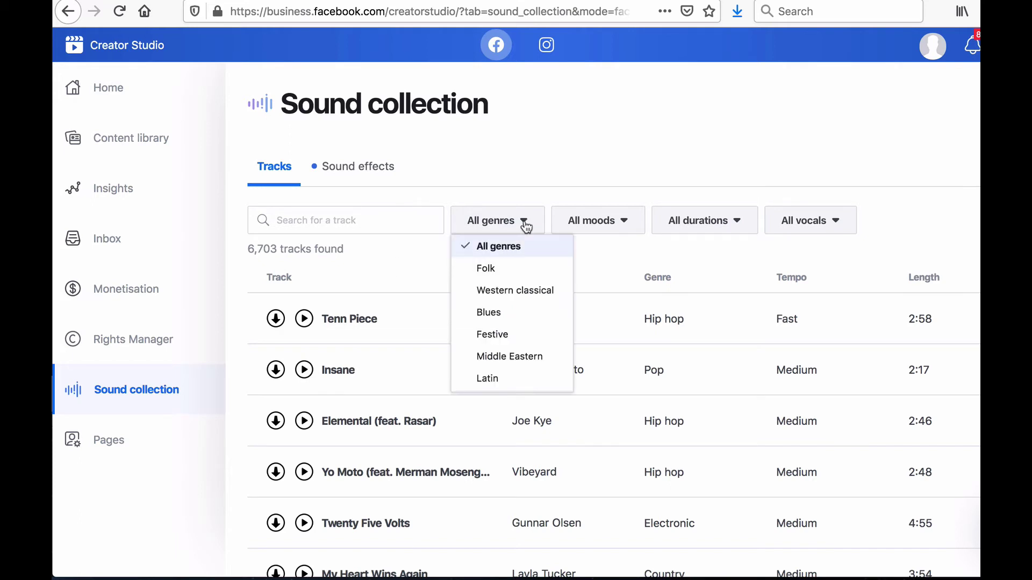
{"action": "left_click", "coordinate": [622, 224]}
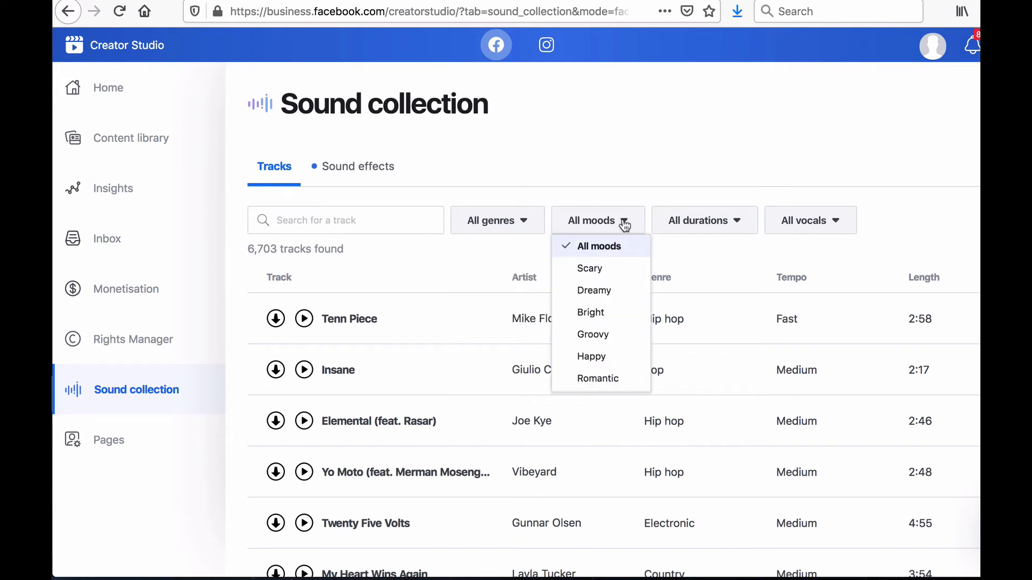
{"action": "left_click", "coordinate": [734, 224]}
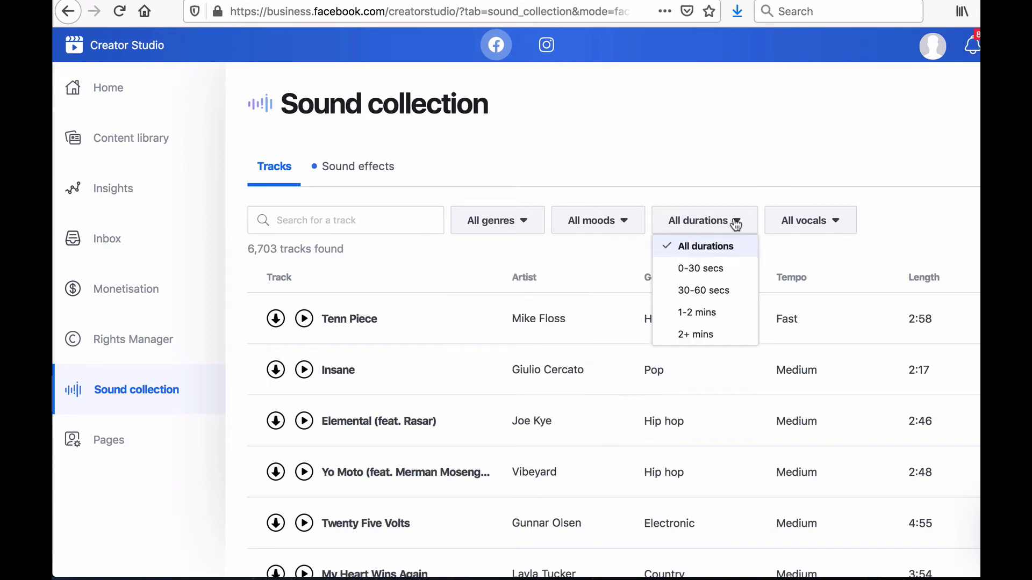
{"action": "left_click", "coordinate": [840, 226]}
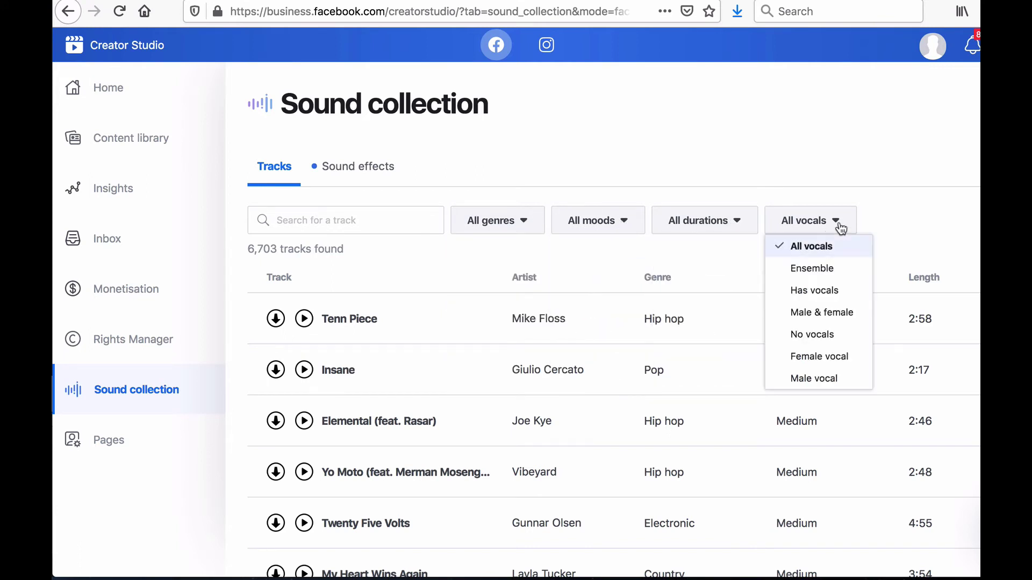
{"action": "left_click", "coordinate": [915, 231]}
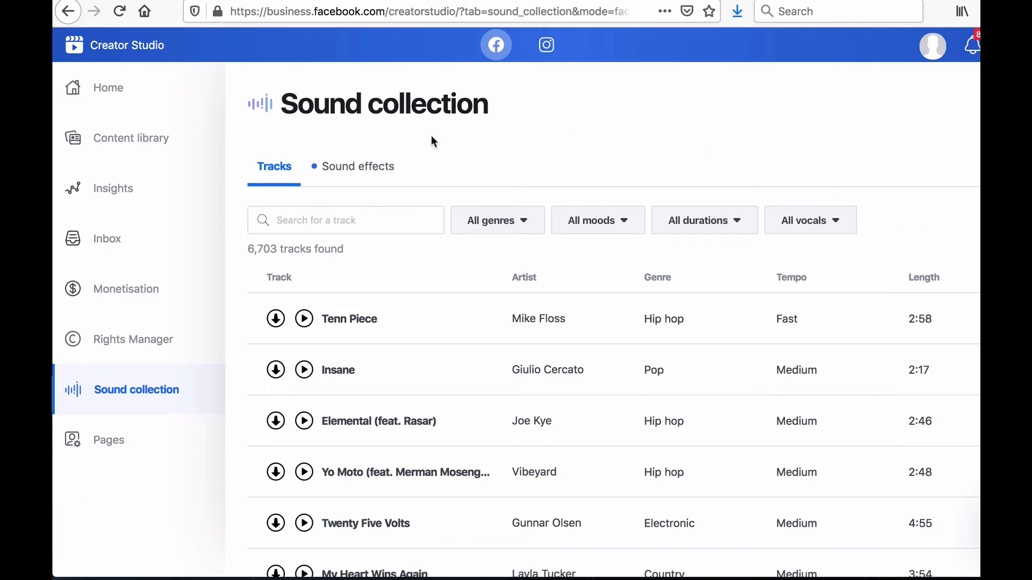
- Browse the Sound effects list of 1,739 effects, including NASA space sounds
{"action": "left_click", "coordinate": [375, 172]}
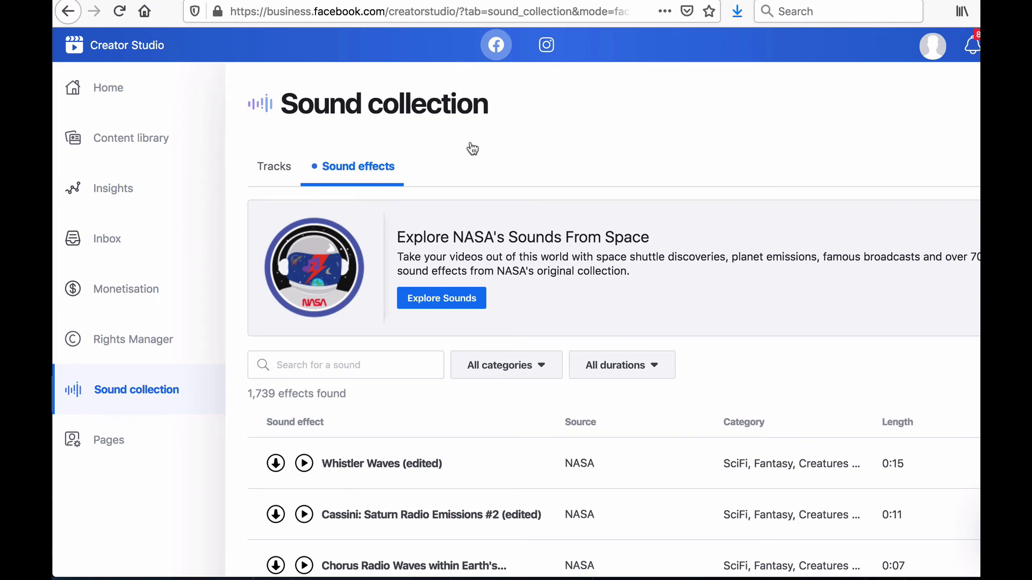
{"action": "scroll", "coordinate": [935, 387], "scroll_direction": "down", "scroll_amount": 2}
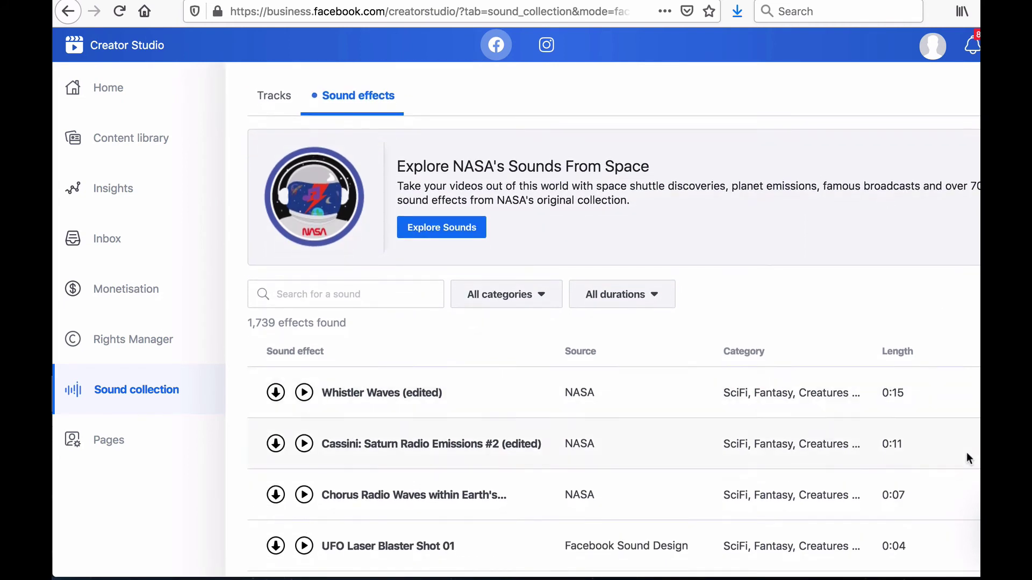
{"action": "scroll", "coordinate": [966, 452], "scroll_direction": "down", "scroll_amount": 1}
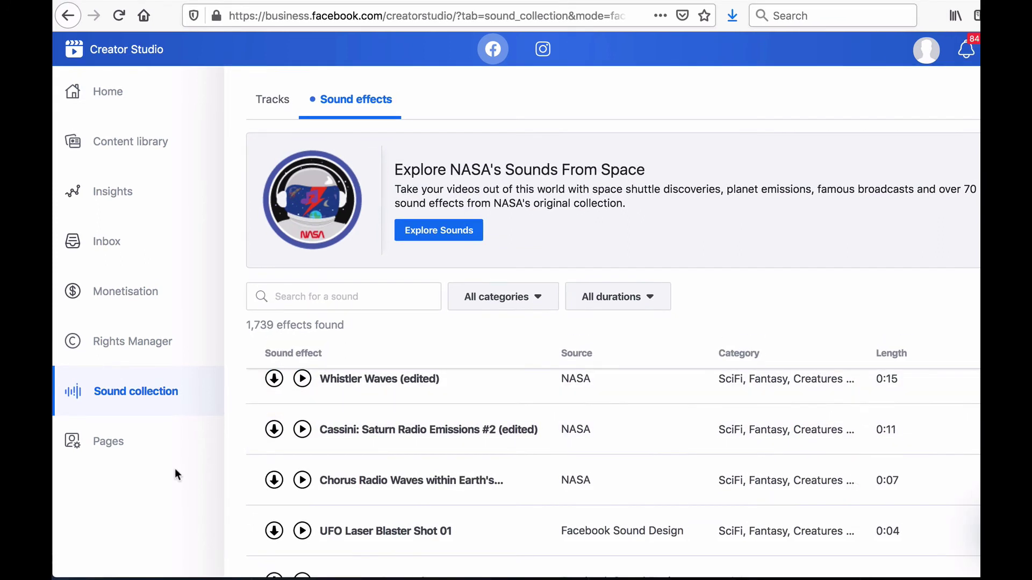
- Open the Pages list and the 'Add someone to your Page' panel for Social Media Worldwide
{"action": "left_click", "coordinate": [119, 449]}
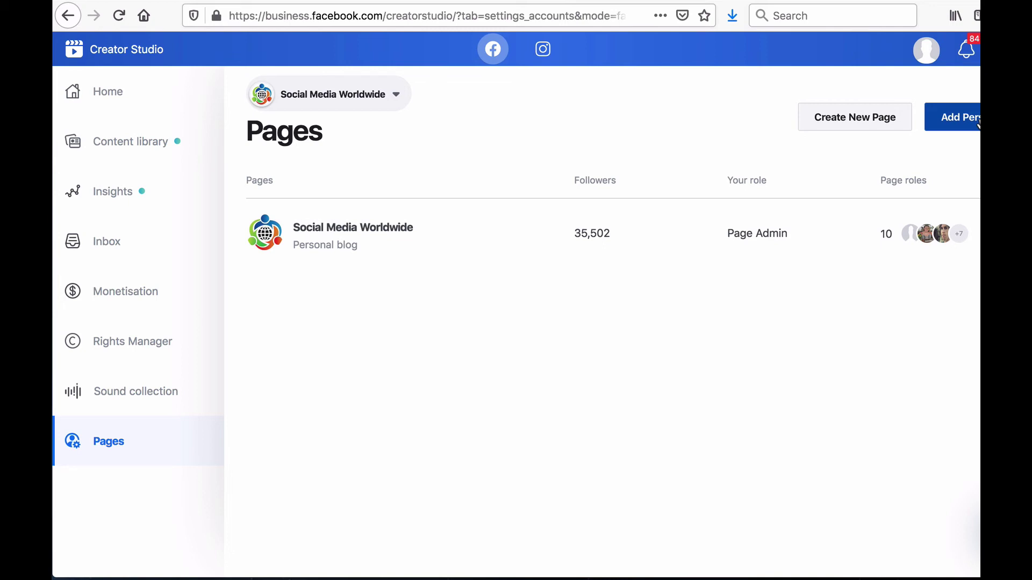
{"action": "left_click", "coordinate": [977, 123]}
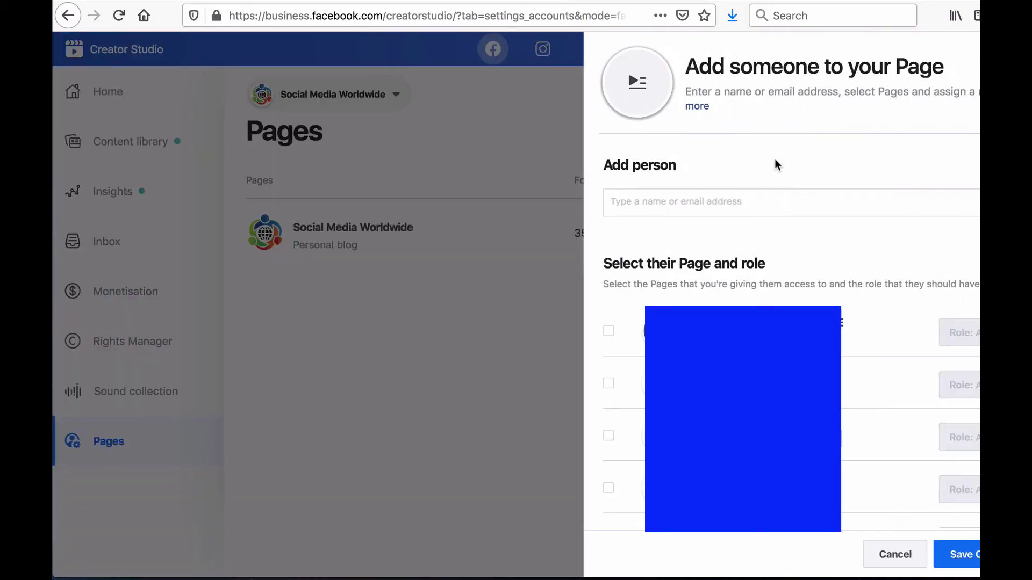